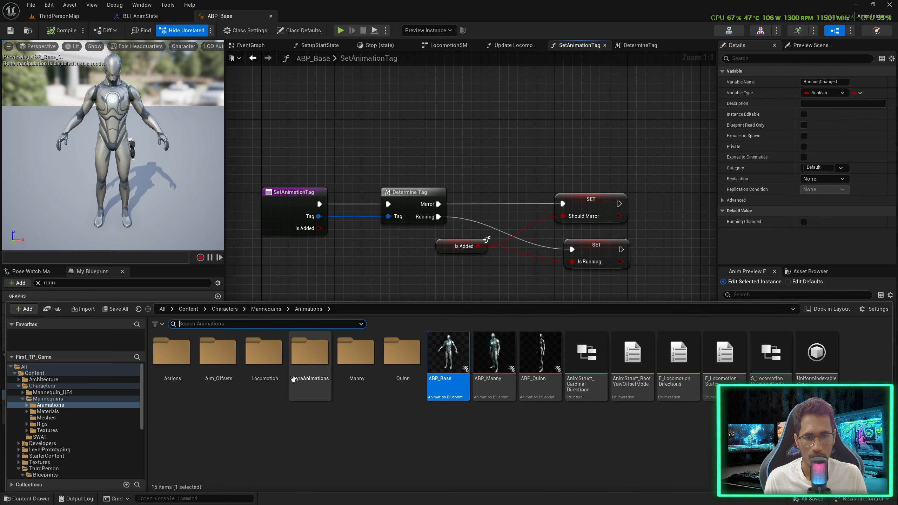
- Create a mirror data table asset named MirrorDataTable for the SK_Mannequin skeleton in the Mannequins Animations folder
right_click(367, 443)
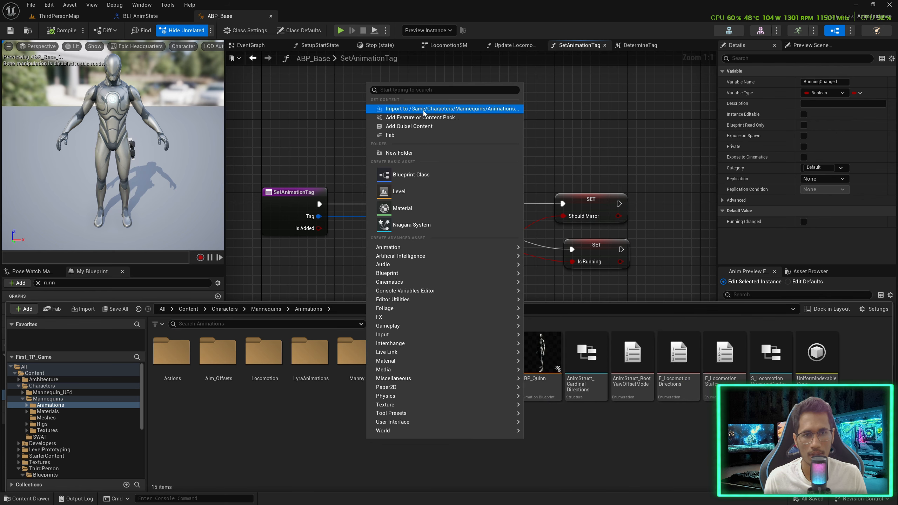
type("mirro")
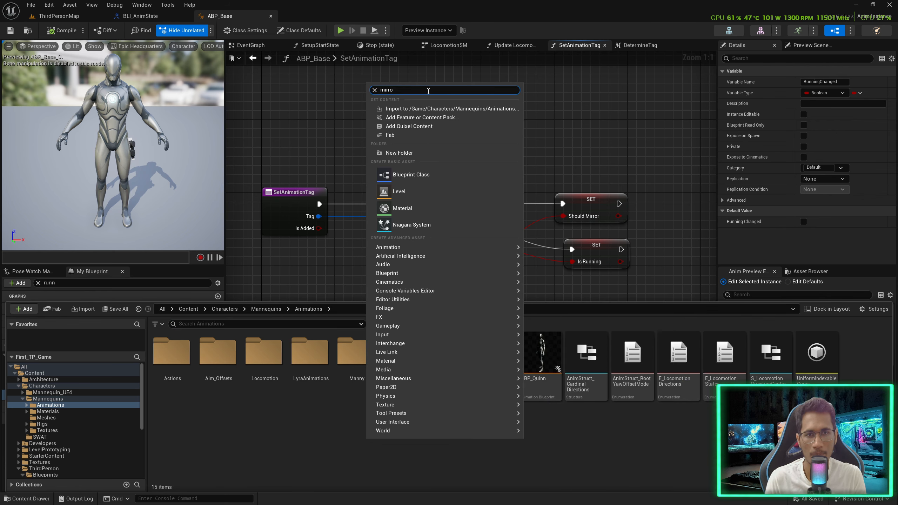
left_click(421, 111)
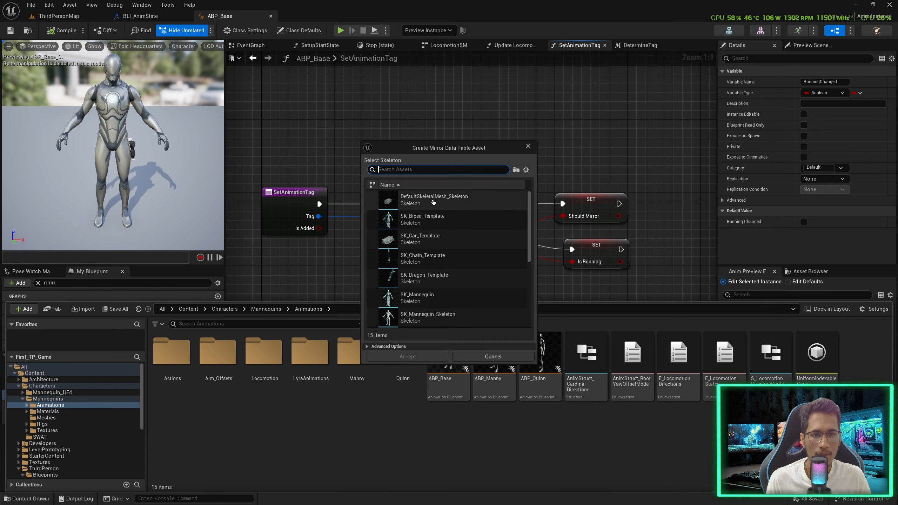
left_click(424, 297)
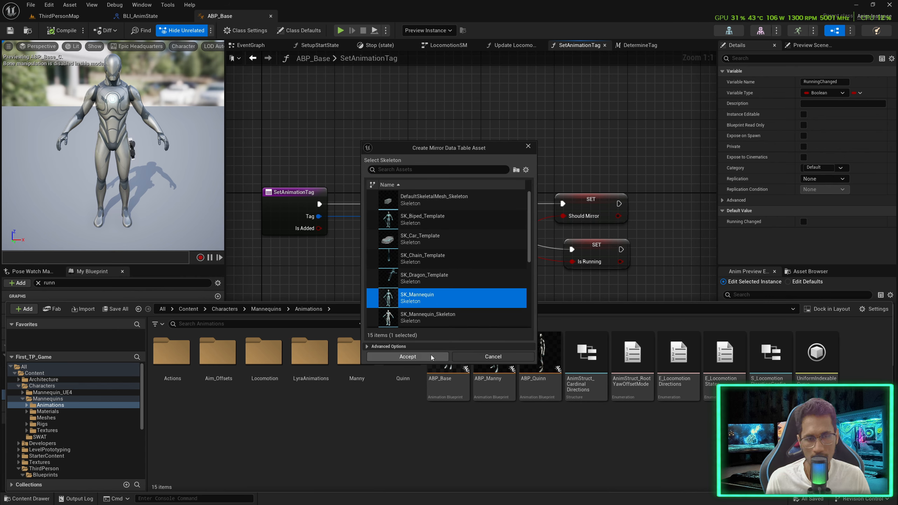
left_click(408, 356)
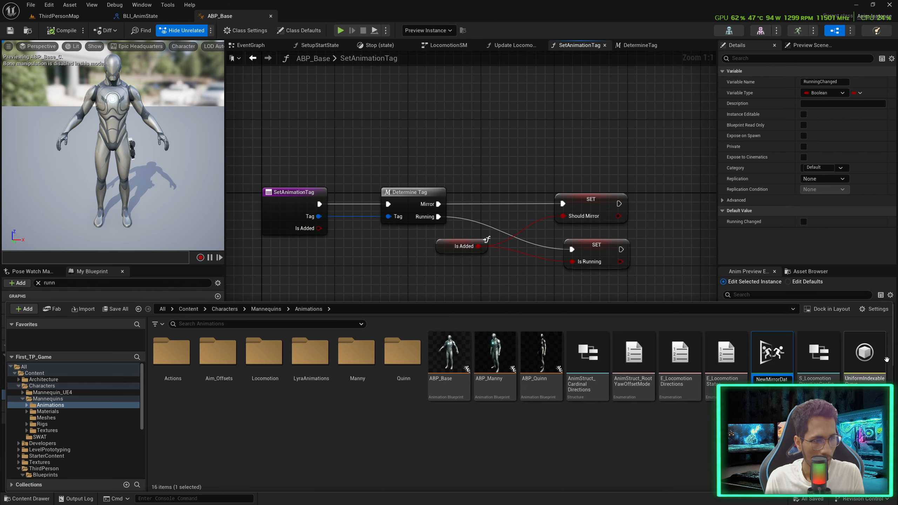
key("BackSpace")
key("BackSpace")
key("Return")
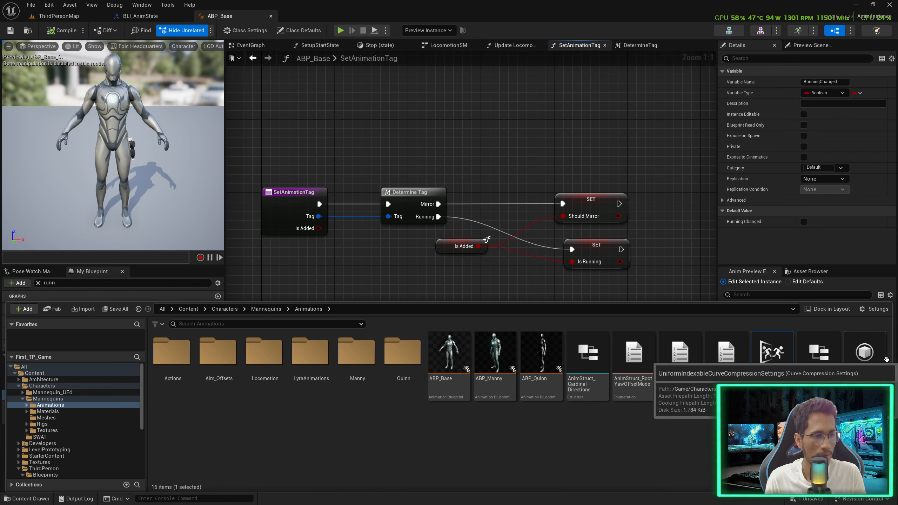
- Open MirrorDataTable, review how its bone names pair with their mirrored names, and save the asset
double_click(775, 350)
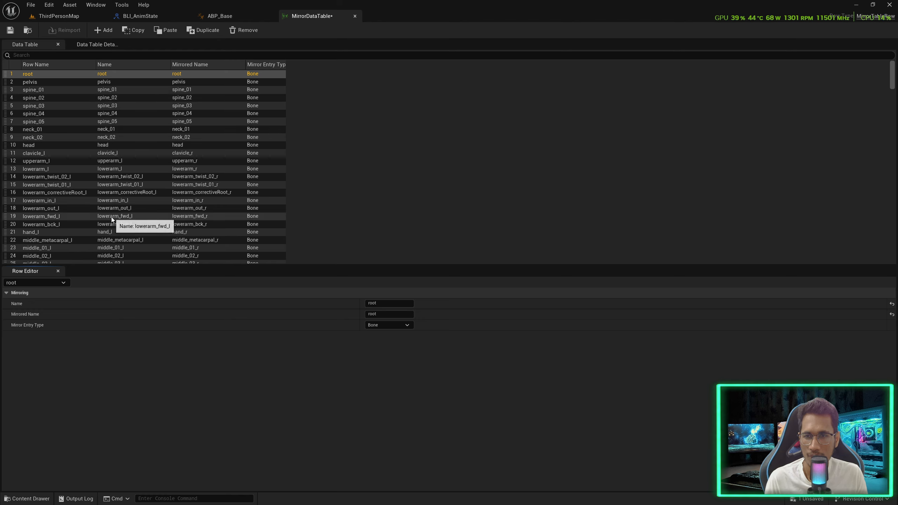
scroll(113, 233, "down", 1)
scroll(114, 233, "down", 1)
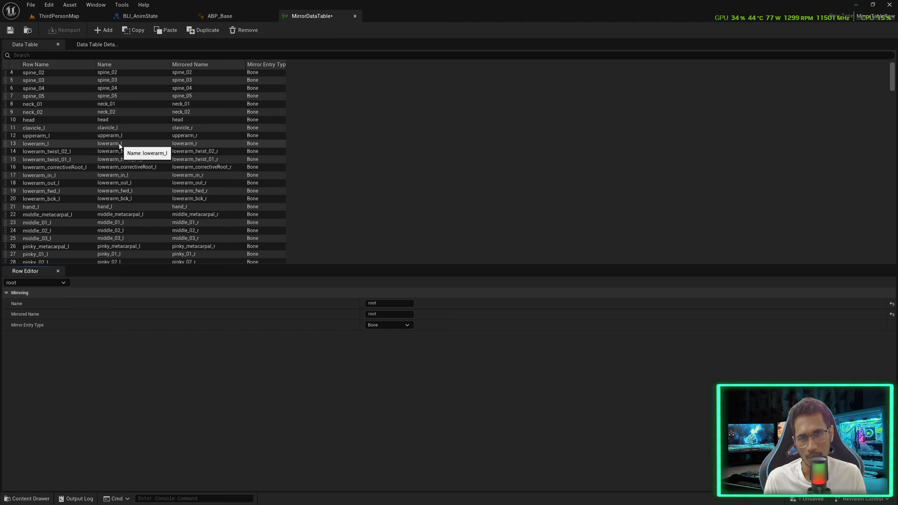
left_click(11, 31)
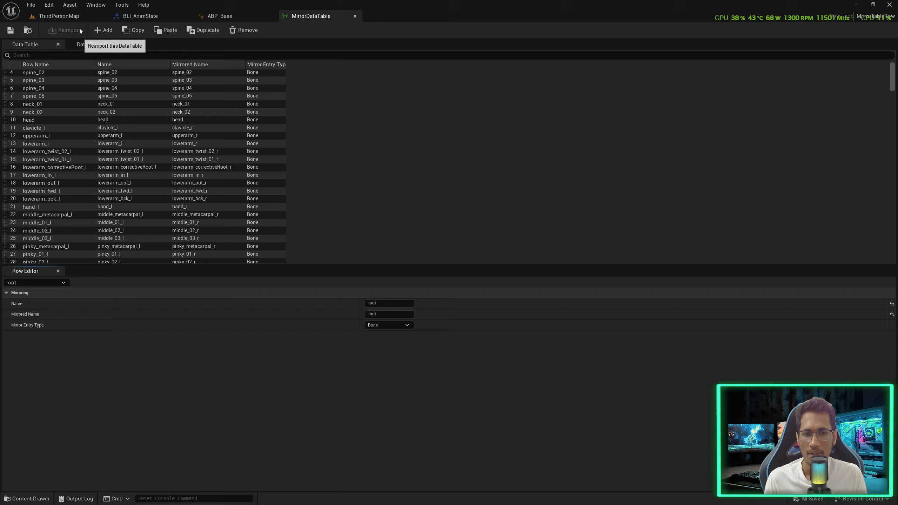
- Open the AnimGraph of ABP_Base and clear the blueprint member search
left_click(243, 21)
left_click(361, 47)
left_click(358, 60)
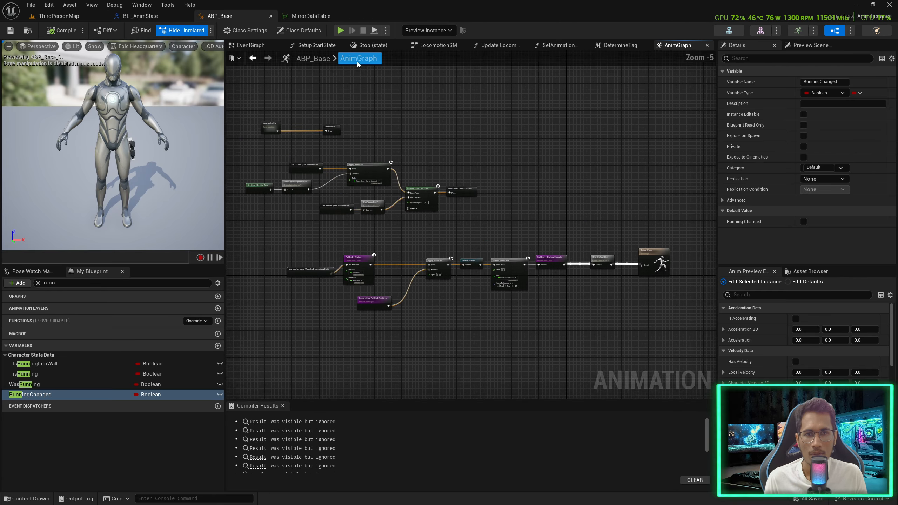
left_click(38, 283)
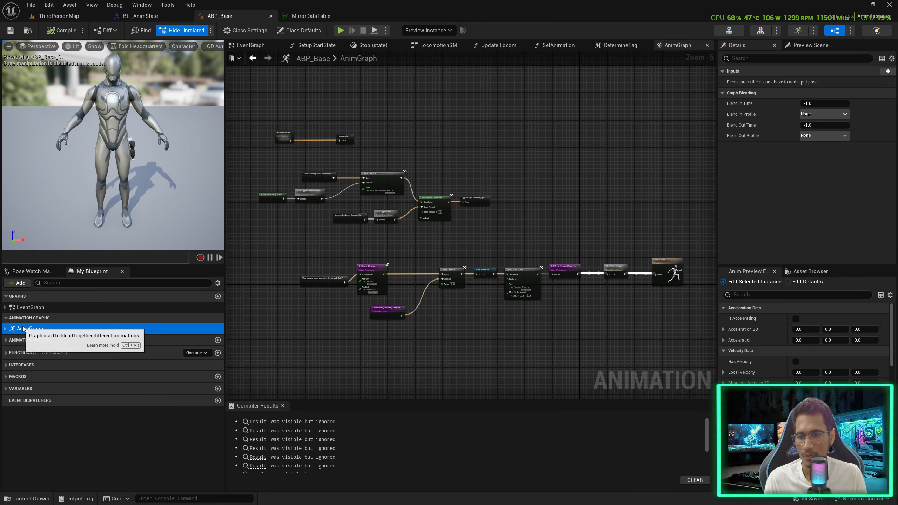
- Move the Output Pose node away from the DefaultSlot node and break the link between them
scroll(629, 306, "up", 2)
right_click_drag(629, 306, 479, 305)
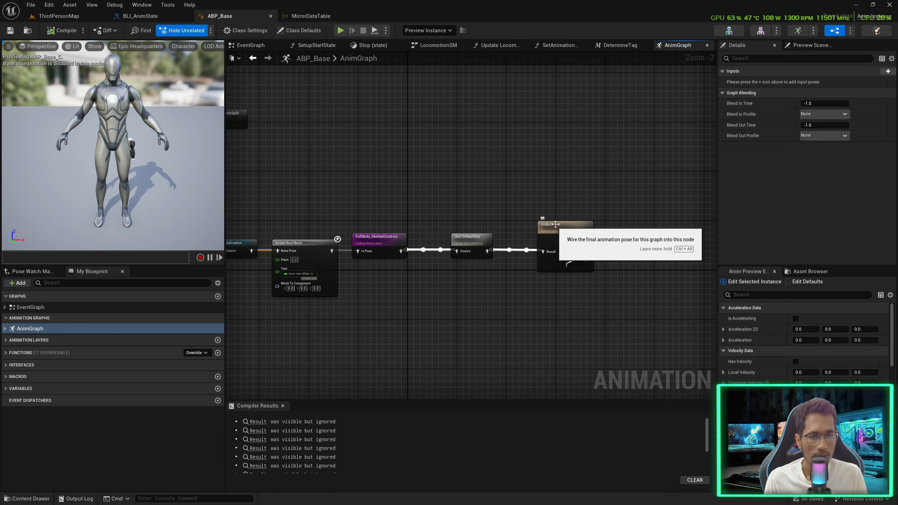
left_click_drag(554, 226, 633, 225)
scroll(562, 258, "up", 3)
left_click(451, 246, "alt")
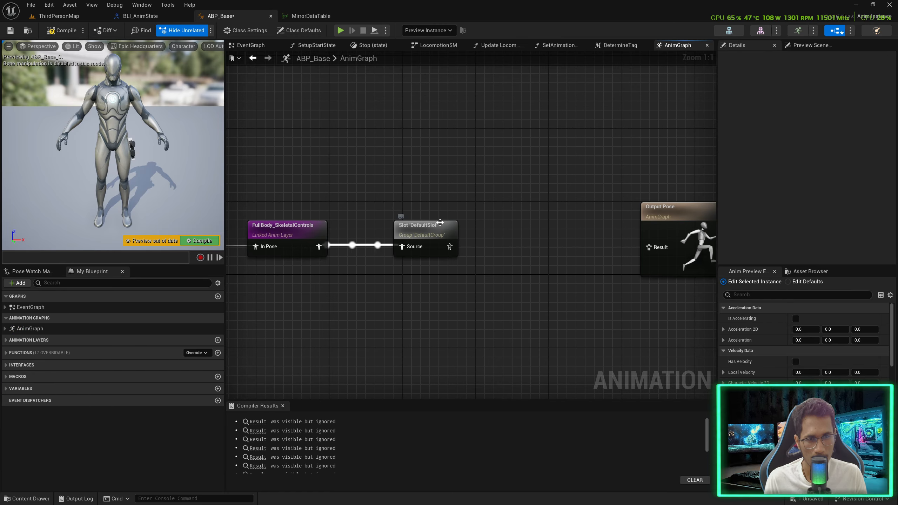
scroll(446, 244, "down", 6)
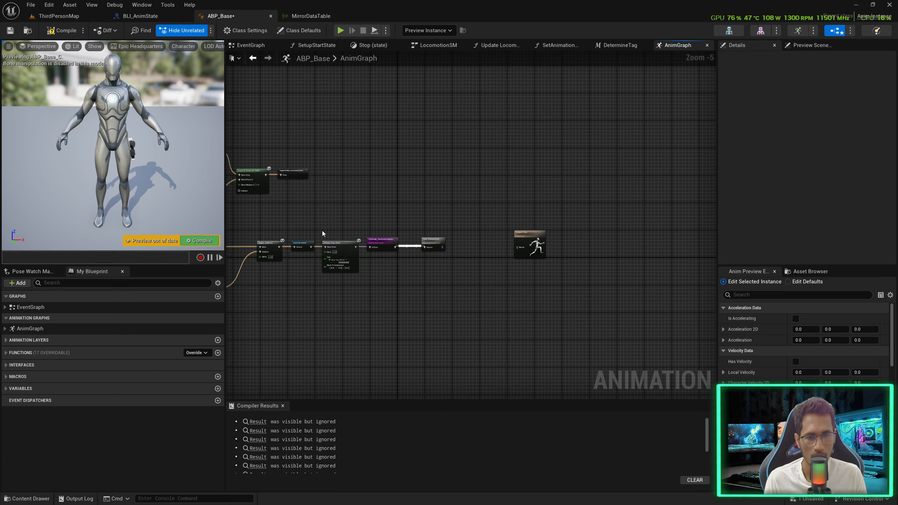
- Insert a Mirror node using MirrorDataTable between the DefaultSlot node and the Output Pose result
scroll(430, 241, "up", 5)
left_click_drag(406, 248, 456, 248)
type("m")
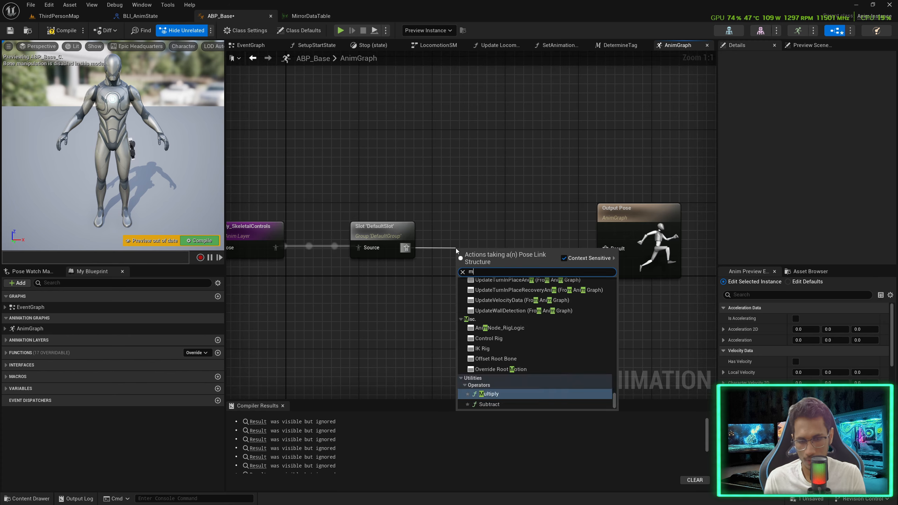
type("irror")
key("Return")
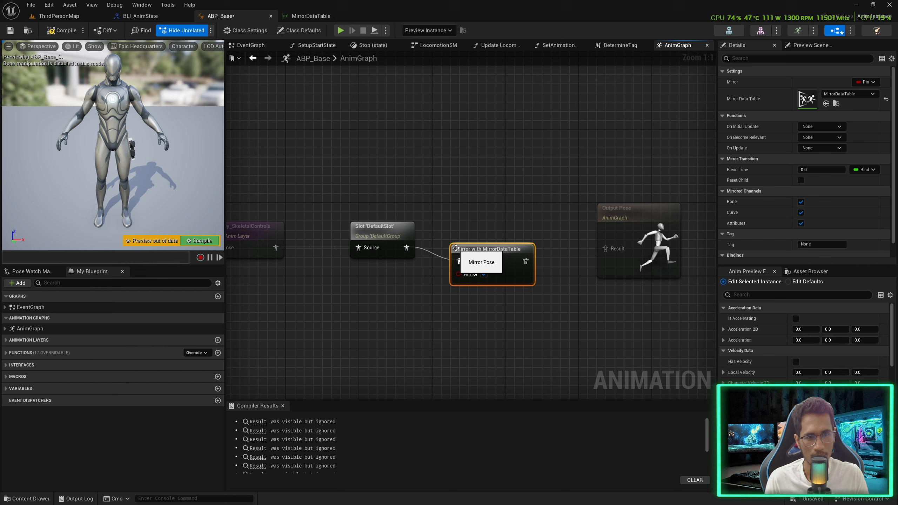
left_click_drag(456, 249, 465, 235)
left_click_drag(535, 248, 605, 248)
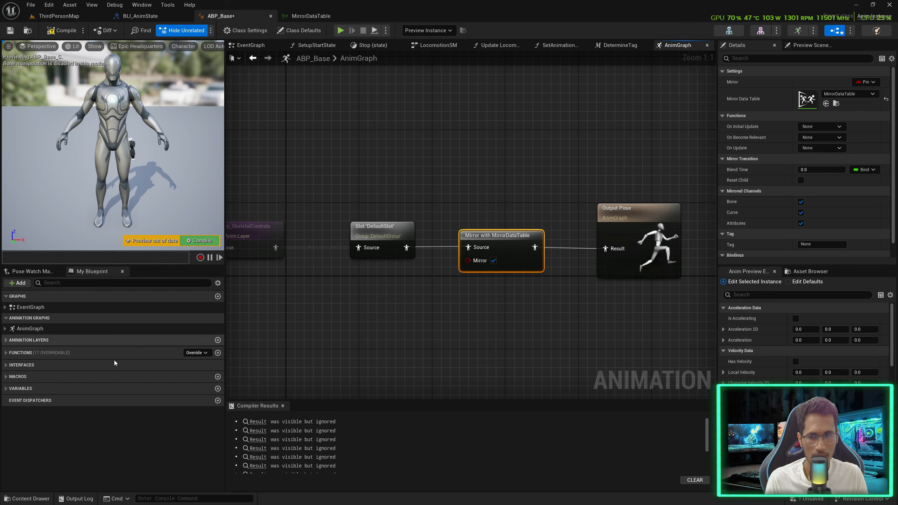
- Connect the bShouldMirror variable to the Mirror input of the mirror node and compile the blueprint
left_click(36, 393)
scroll(37, 395, "down", 8)
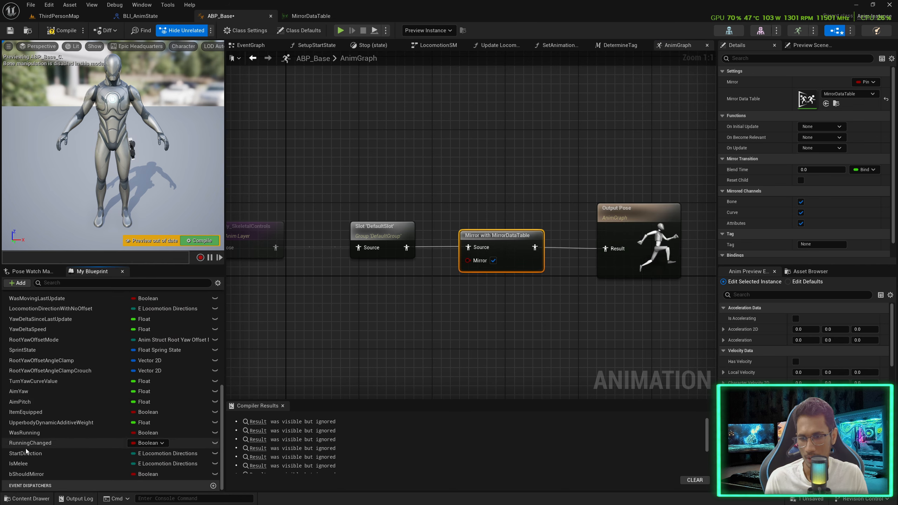
left_click_drag(26, 474, 468, 261)
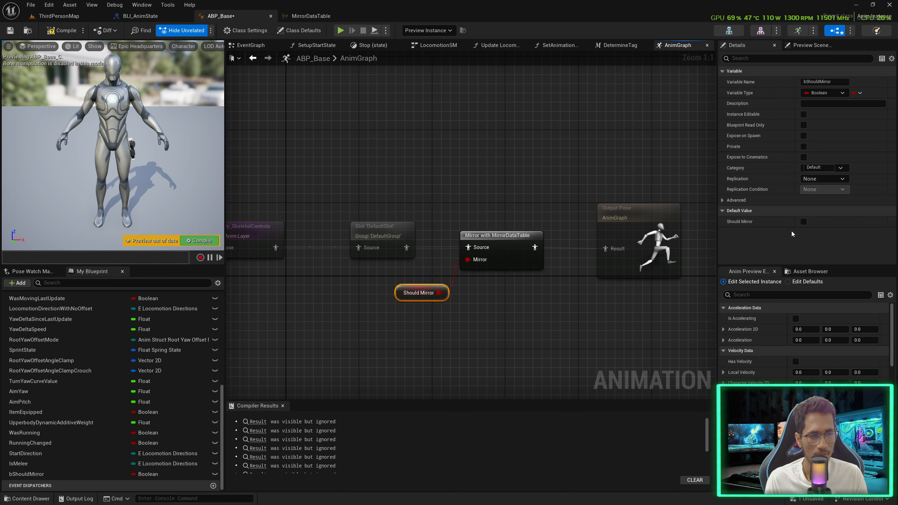
left_click(61, 31)
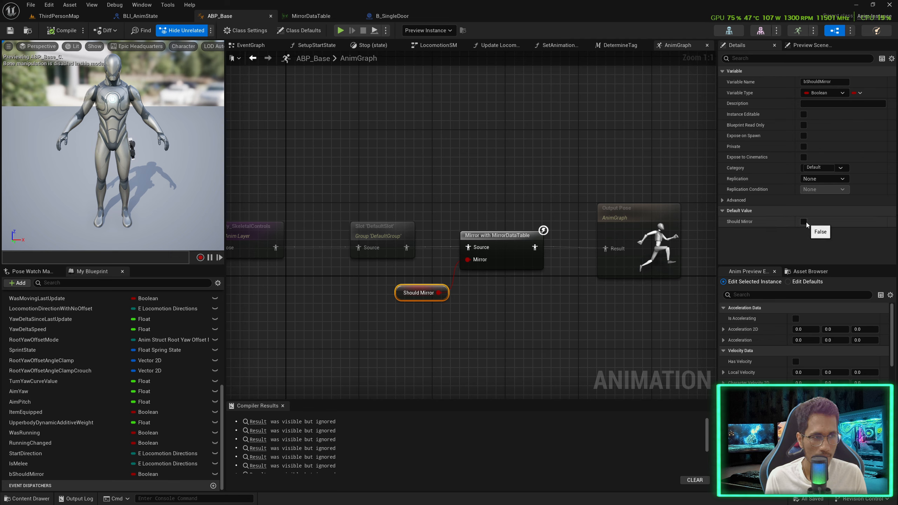
- Play-test the character at the door with the Should Mirror default enabled, and turn the default back off and compile
left_click(805, 222)
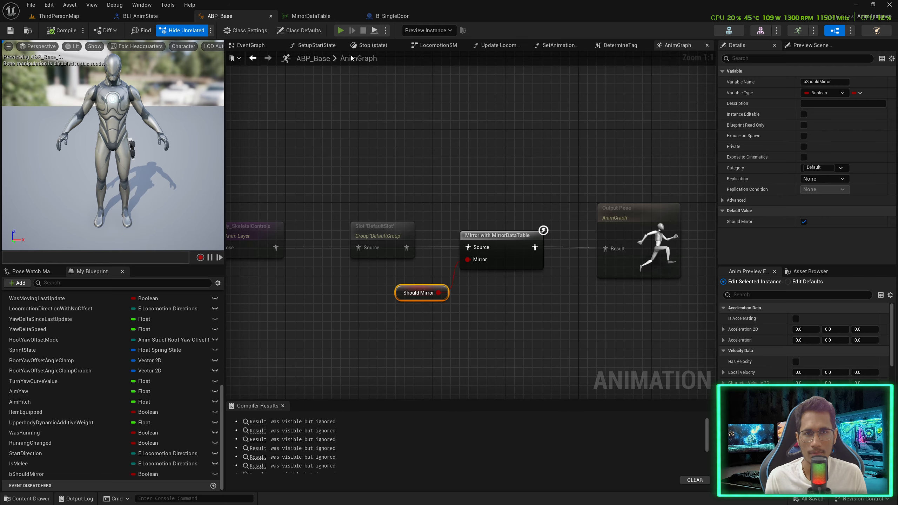
left_click(341, 31)
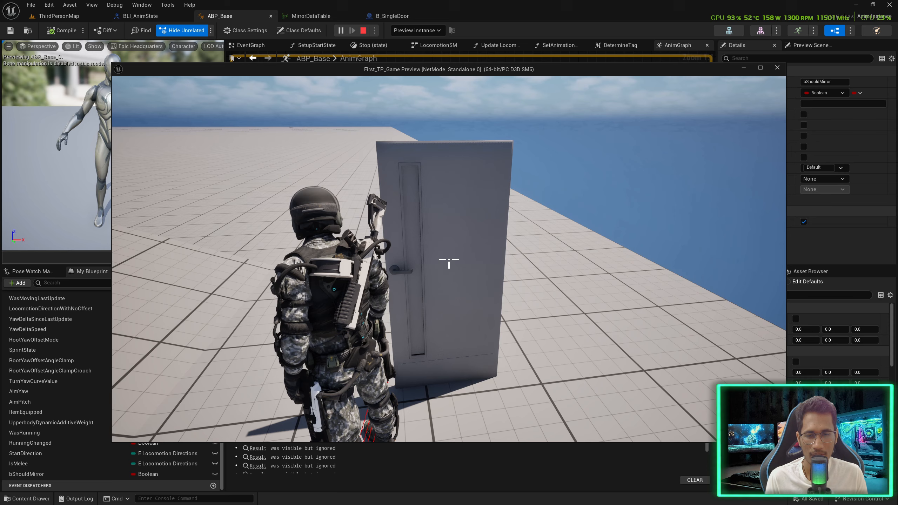
key("d")
key("w")
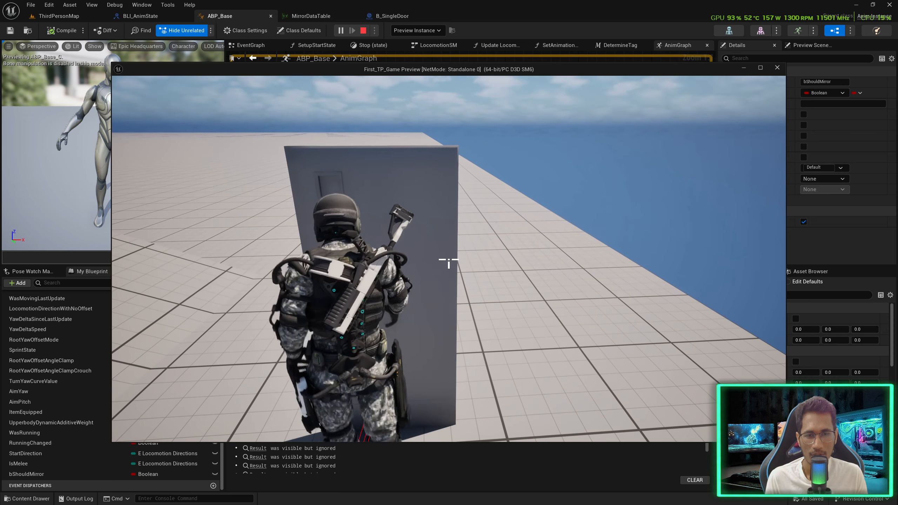
key("a")
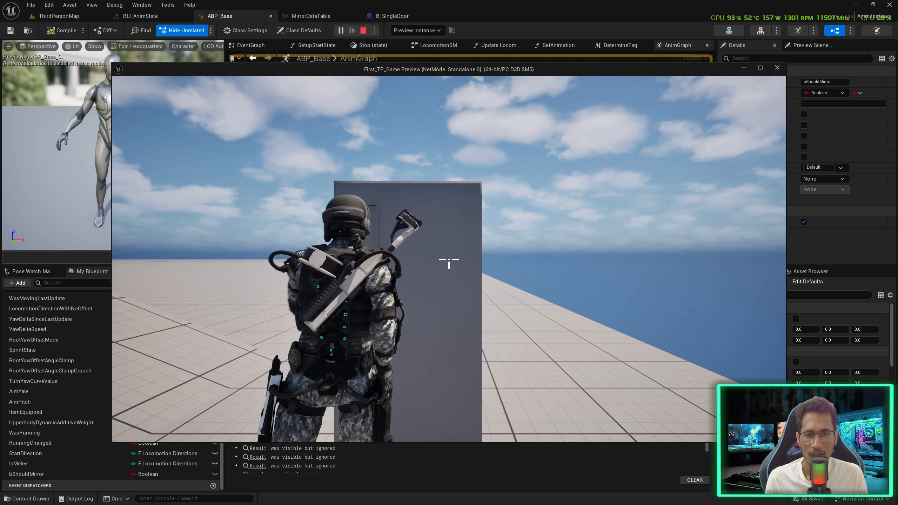
key("Escape")
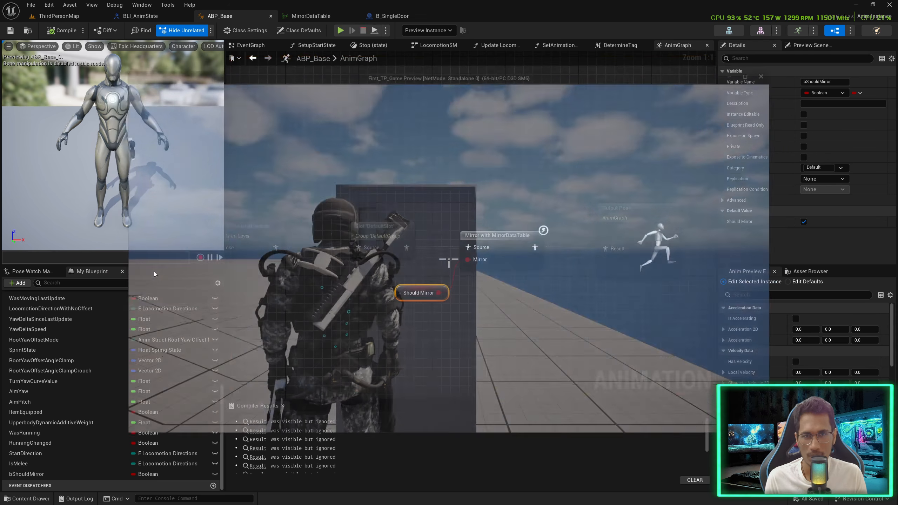
left_click(803, 222)
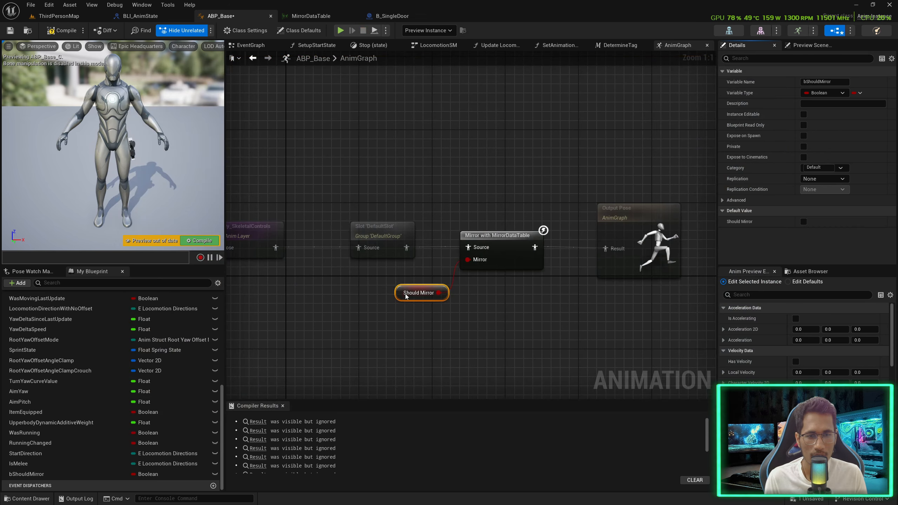
left_click(210, 243)
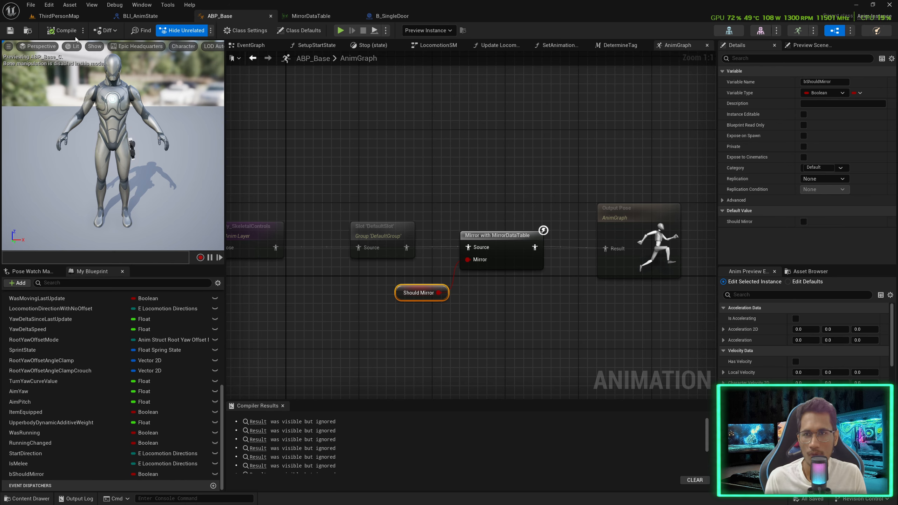
- Check the B_SingleDoor event graph, and examine the door and the character's facing direction in the ThirdPersonMap level
left_click(376, 18)
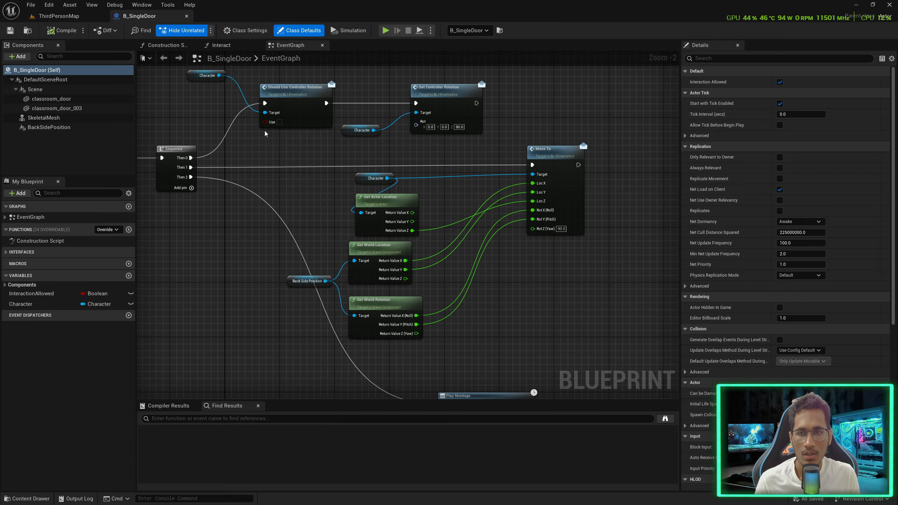
left_click(70, 17)
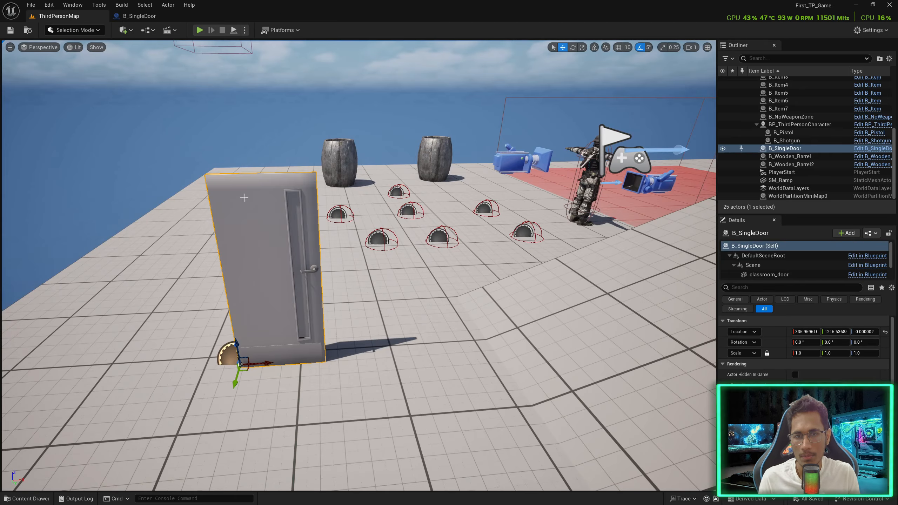
right_click_drag(319, 304, 363, 247)
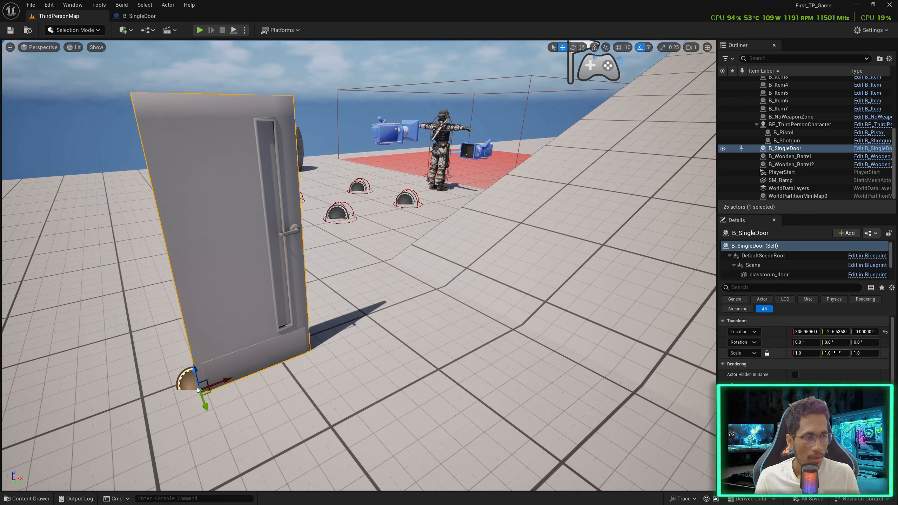
left_click(752, 249)
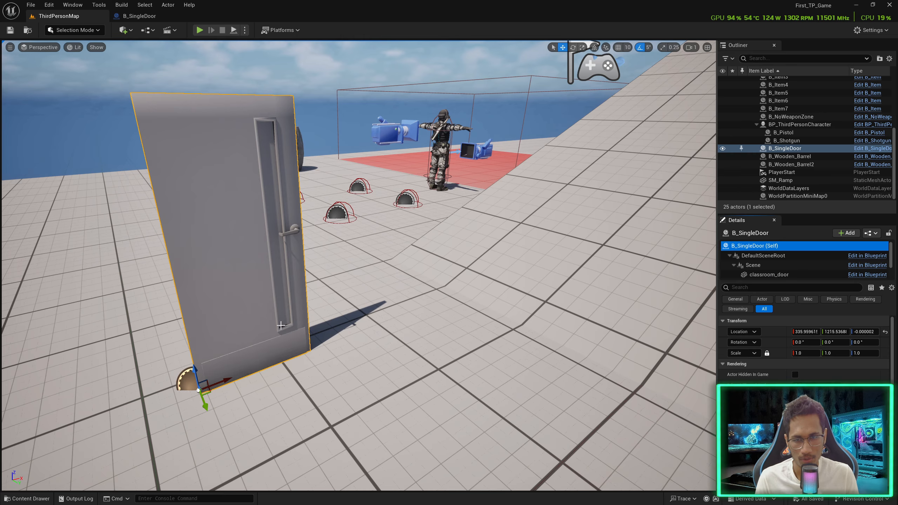
mouse_move(297, 320)
right_mouse_down()
mouse_move(325, 332)
mouse_move(323, 322)
mouse_move(297, 321)
mouse_move(295, 311)
right_mouse_up()
key("s")
right_click_drag(295, 249, 355, 180)
key("w")
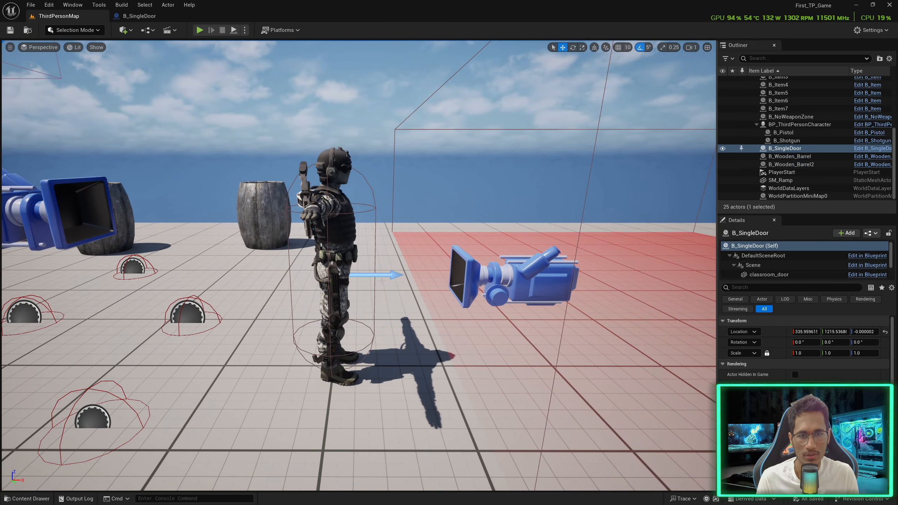
left_click(321, 245)
right_click_drag(321, 245, 447, 294)
key("a")
key("d")
left_click(387, 274)
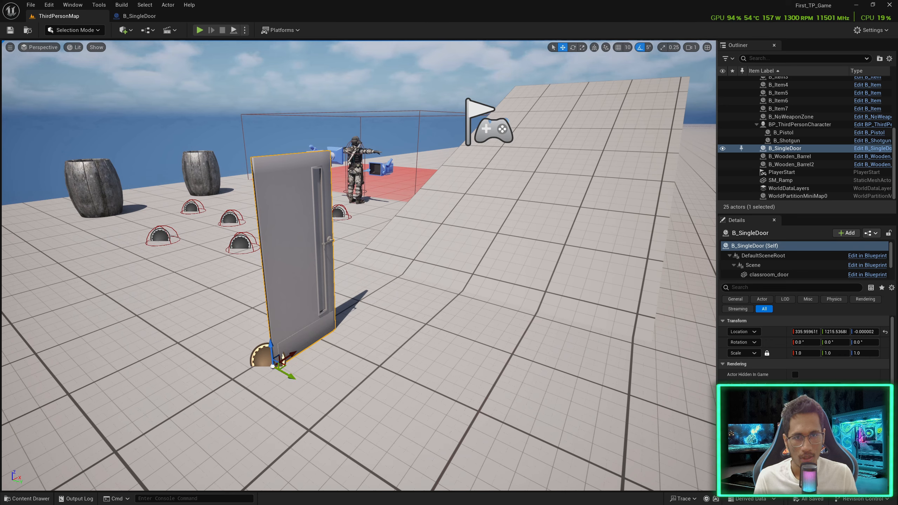
- Move BP_ThirdPersonCharacter beside the door and rotate it -90° about Z so it faces the door
left_click(350, 184)
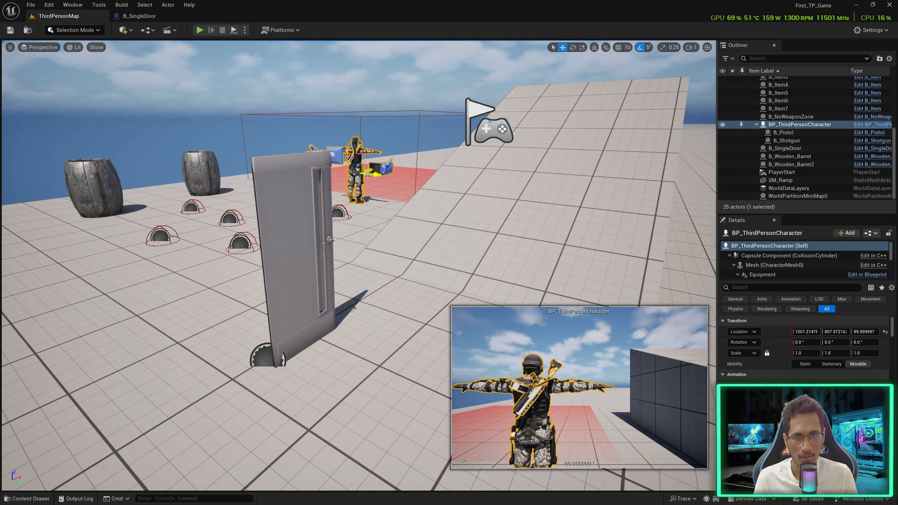
left_click_drag(379, 178, 365, 378)
key("e")
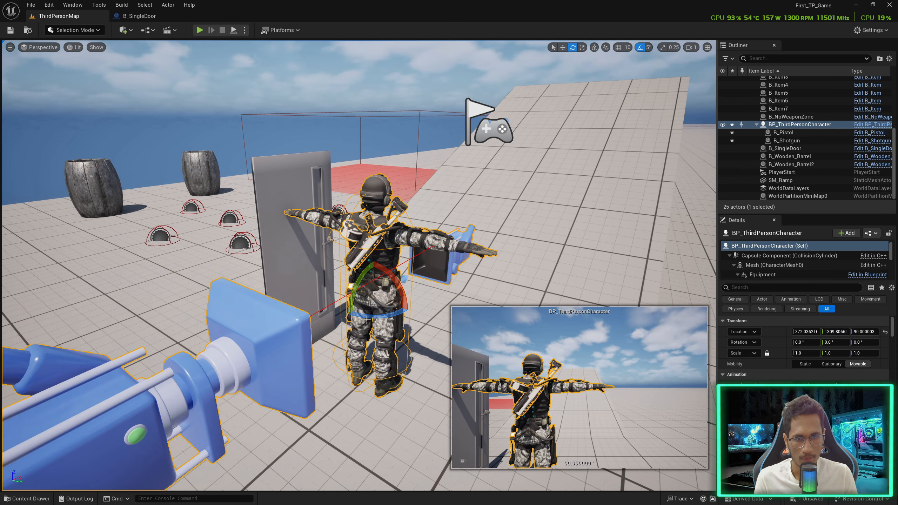
left_click_drag(367, 320, 335, 308)
left_click(426, 365)
left_click(283, 354)
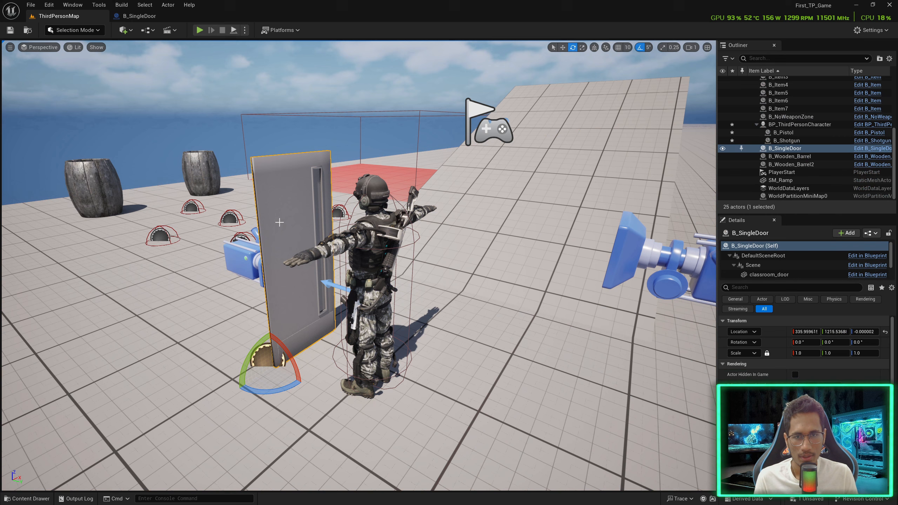
key("w")
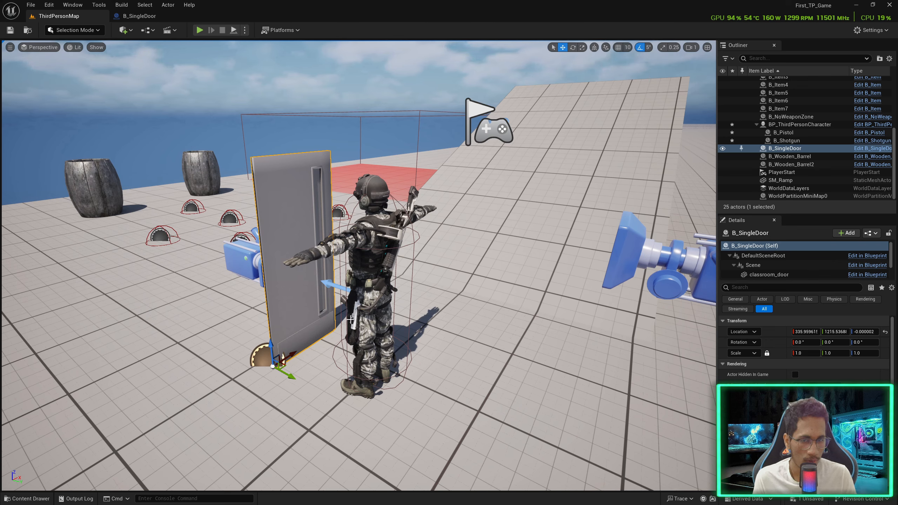
- Move the character to the opposite side of the door and turn it another 180° to face the door
left_click(378, 321)
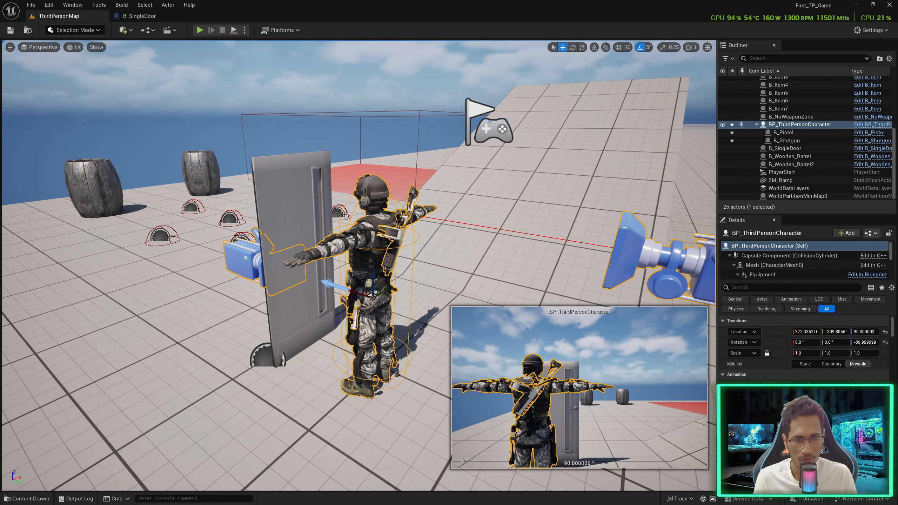
left_click_drag(356, 296, 252, 258)
key("e")
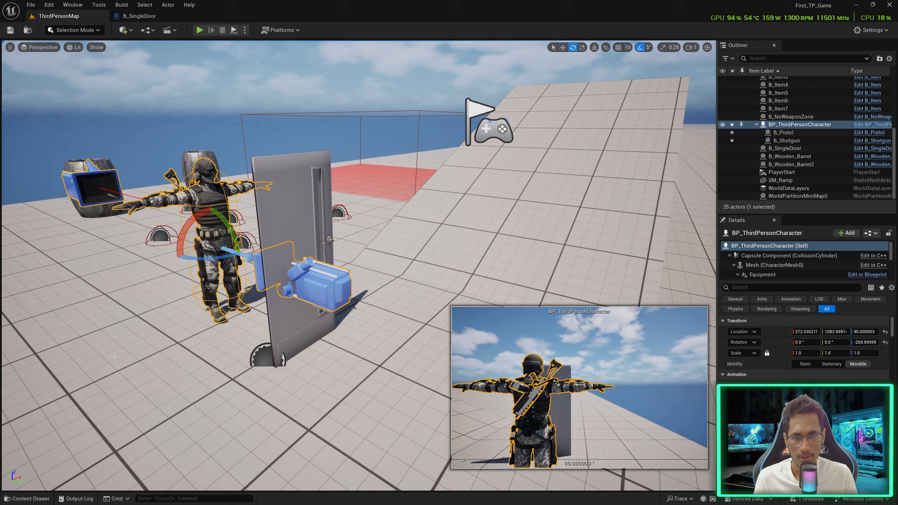
left_click(356, 308)
left_click(324, 212)
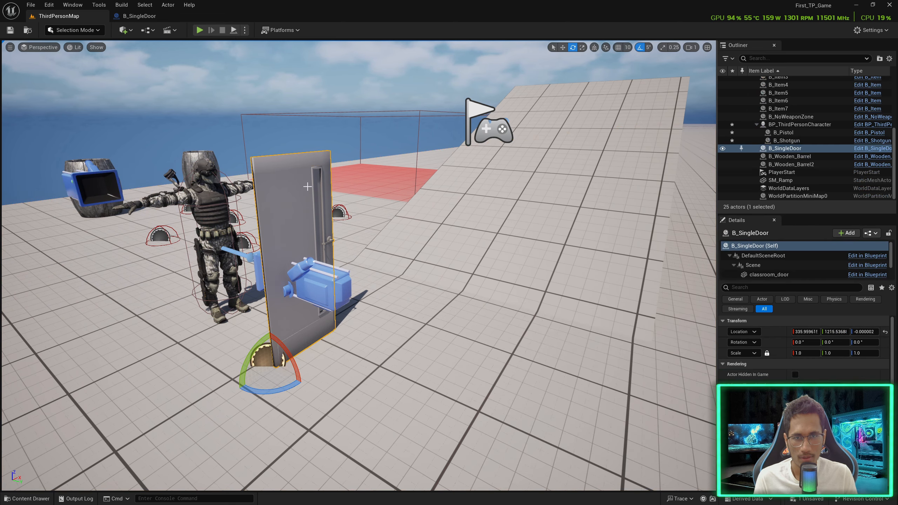
key("w")
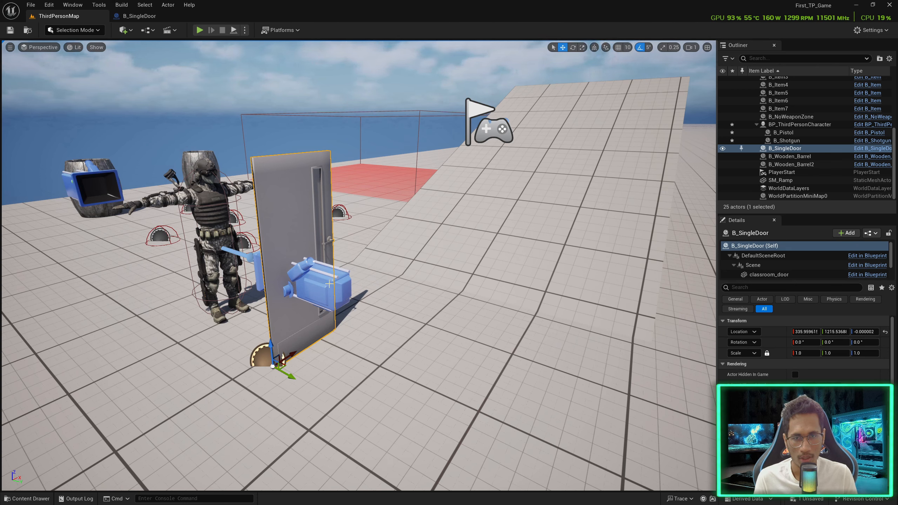
- Examine the character's rotation and axes relative to the door from the opposite side
left_click(223, 254)
key("e")
mouse_move(226, 258)
left_mouse_down()
mouse_move(241, 258)
mouse_move(230, 258)
left_mouse_up()
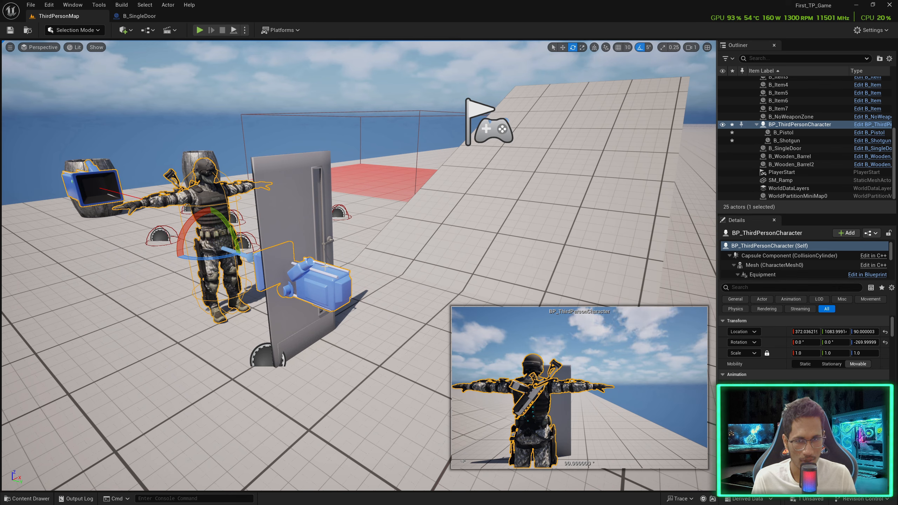
left_click(364, 265)
key("w")
left_click(240, 257)
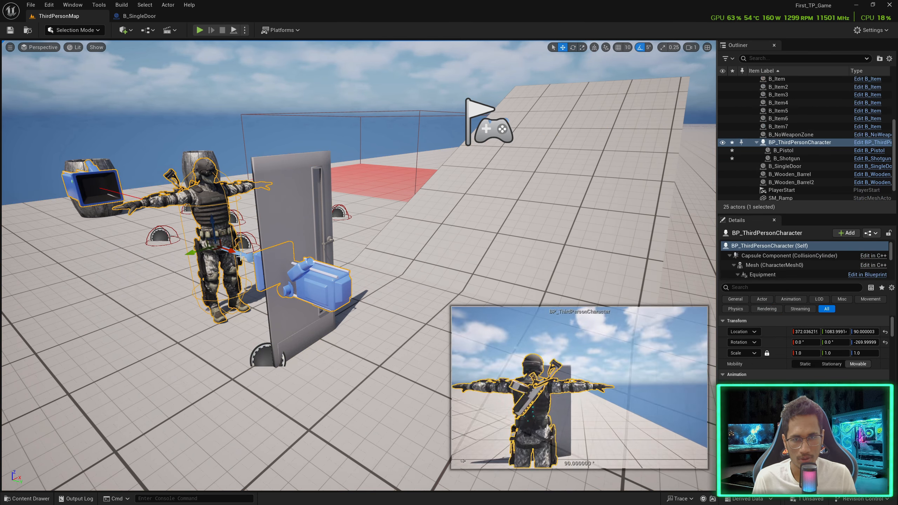
- Undo the character's move and rotation on the opposite side of the door
key("ctrl+z")
key("ctrl+z")
key("ctrl+z")
key("ctrl+z")
key("ctrl+z")
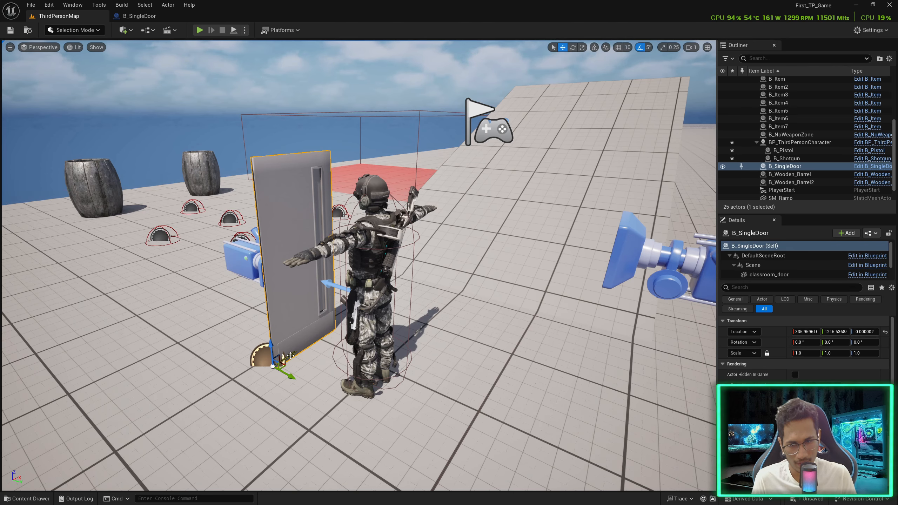
- Add a new function named ShouldMirror to the B_SingleDoor blueprint
scroll(293, 367, "up", 2)
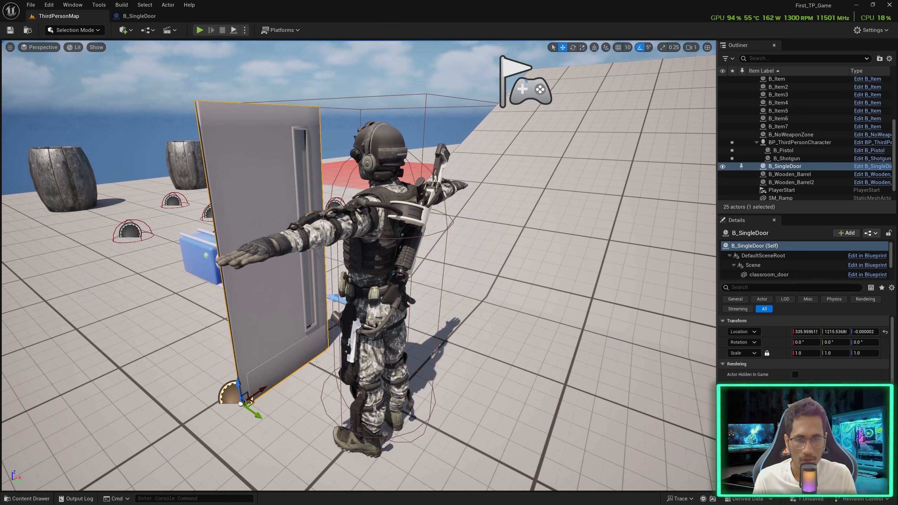
left_click(171, 19)
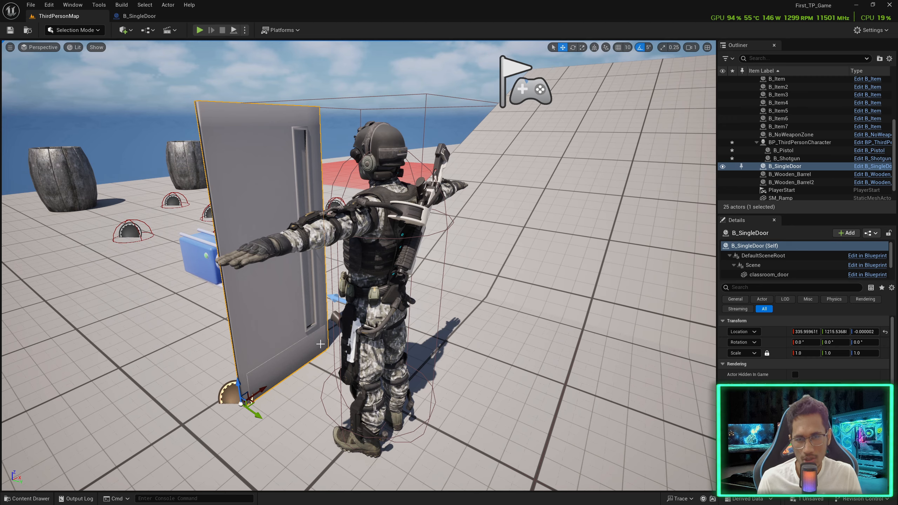
left_click(143, 18)
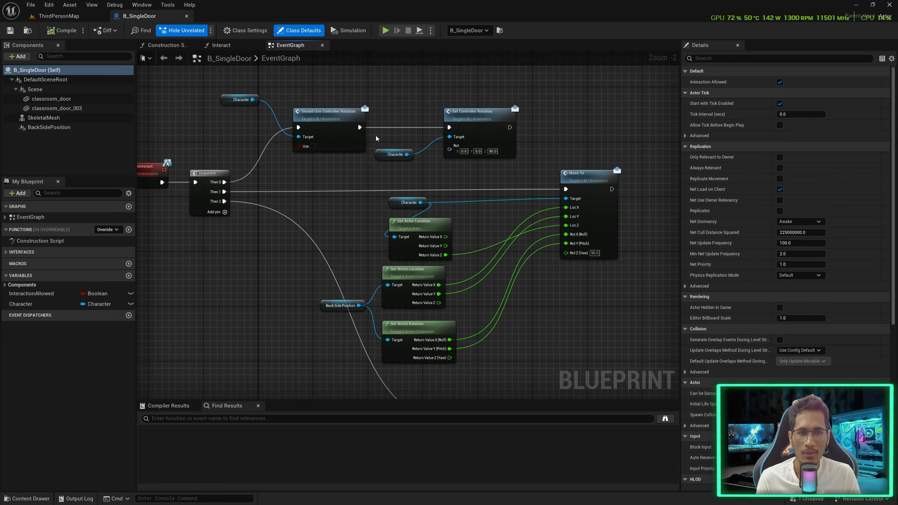
left_click(76, 253)
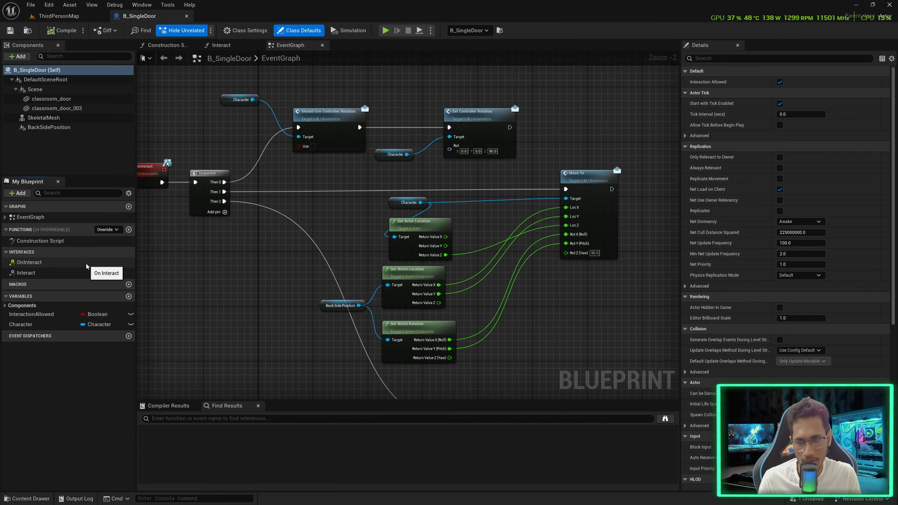
left_click(129, 230)
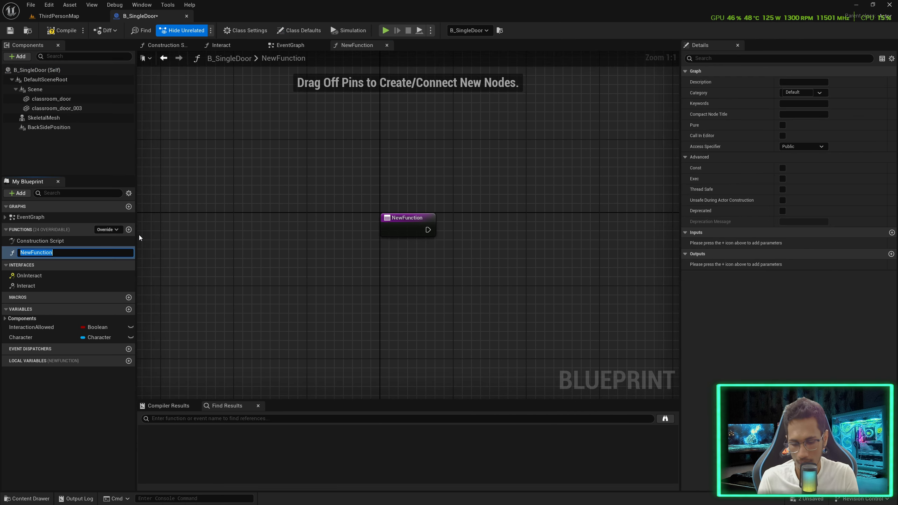
type("ShouldMirror")
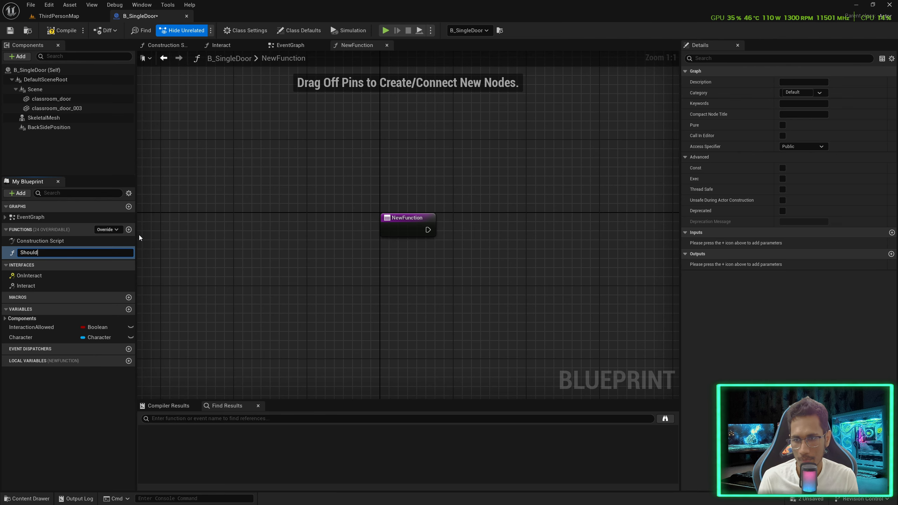
key("Return")
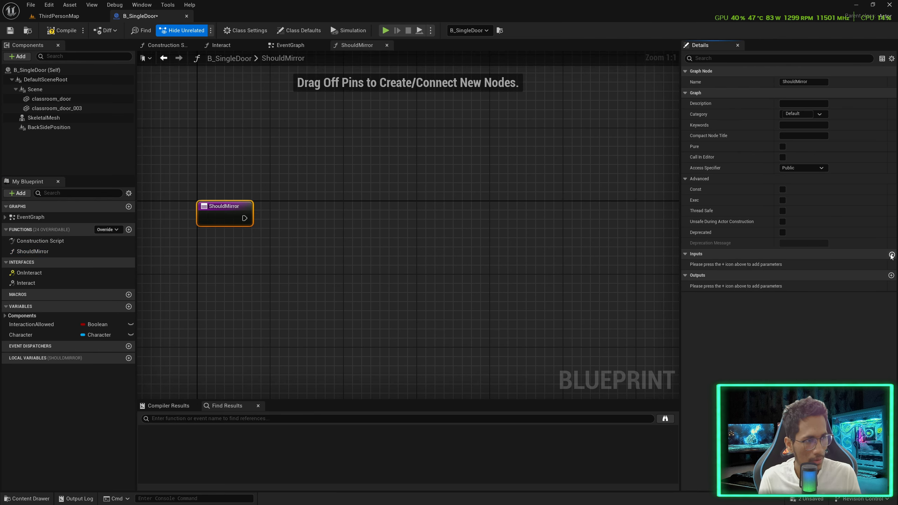
- Add an input parameter named Actor with the Actor object type to the ShouldMirror function
left_click(892, 254)
left_click(729, 266)
type("Actor")
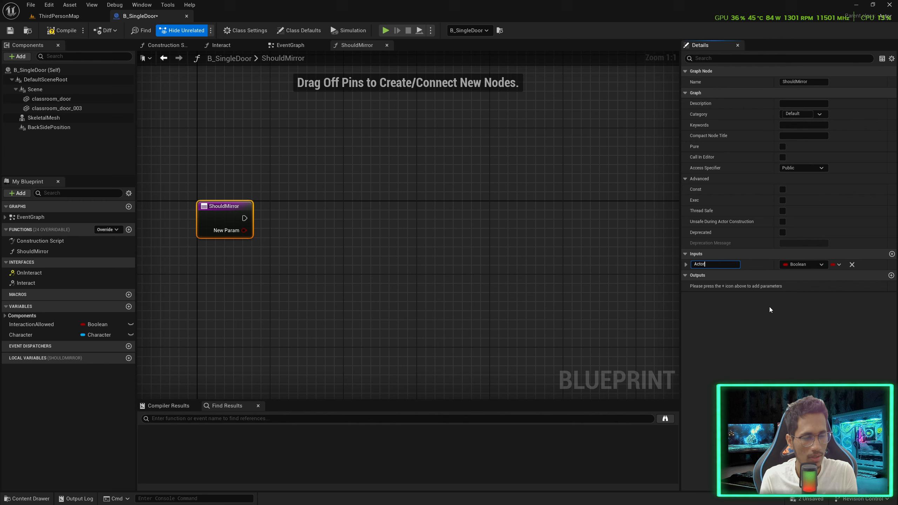
left_click(791, 266)
type("actor")
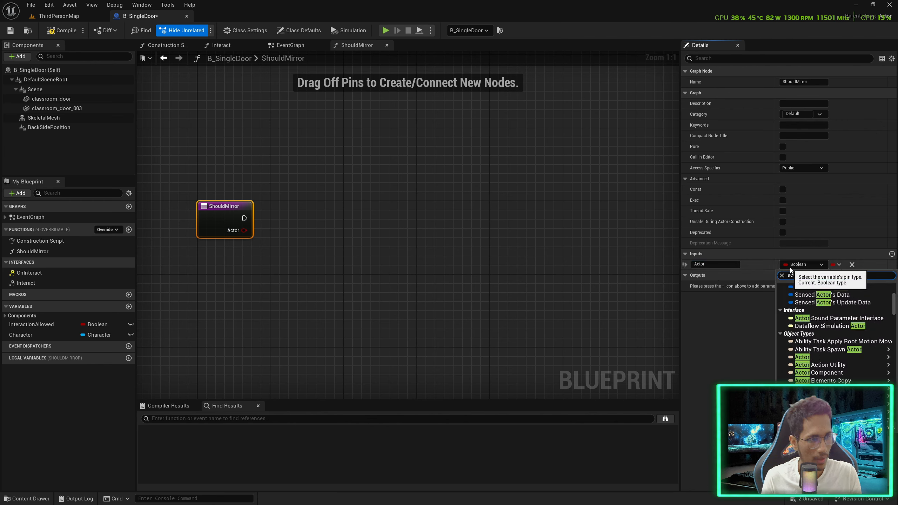
mouse_move(802, 357)
left_click(739, 342)
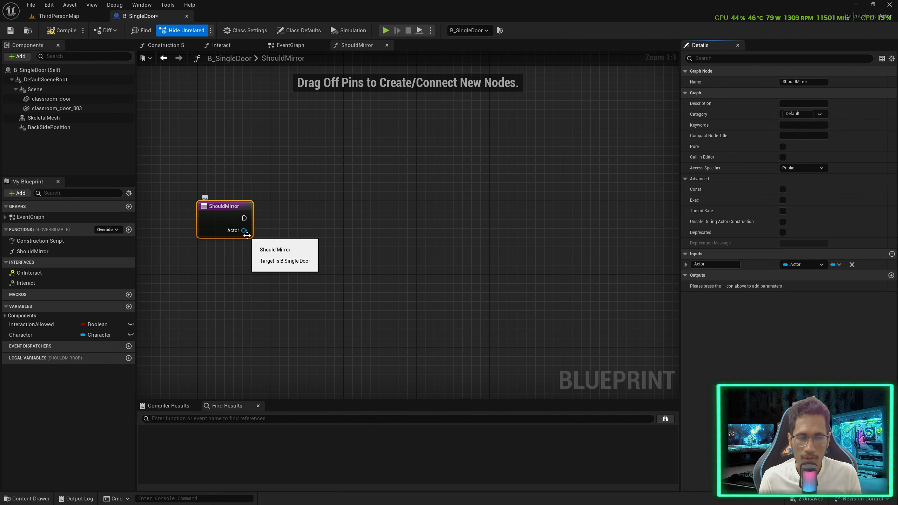